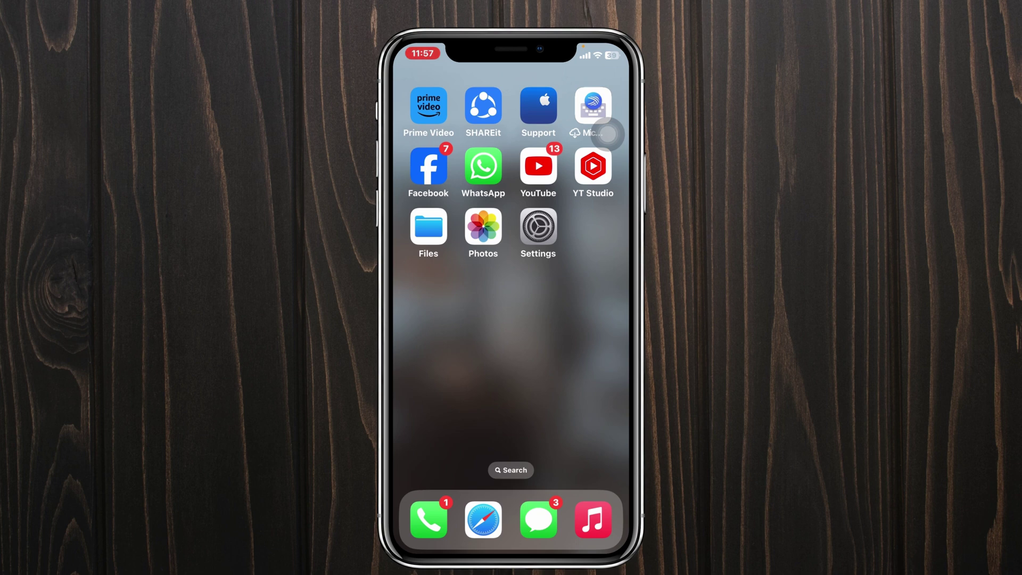
Open the Microphone page under Screen Time's Content & Privacy Restrictions.
click(539, 227)
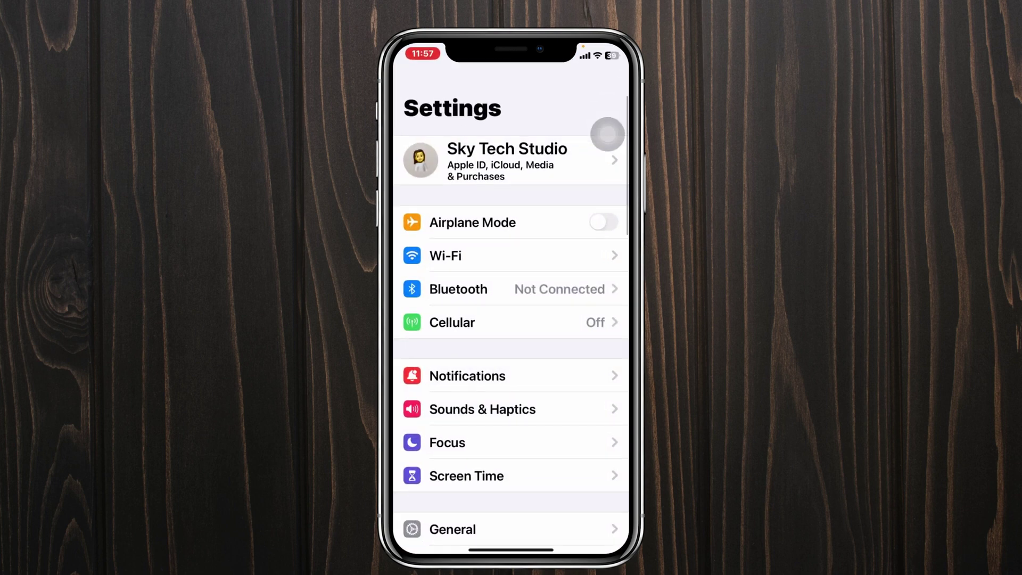
scroll(511, 320, down, 3)
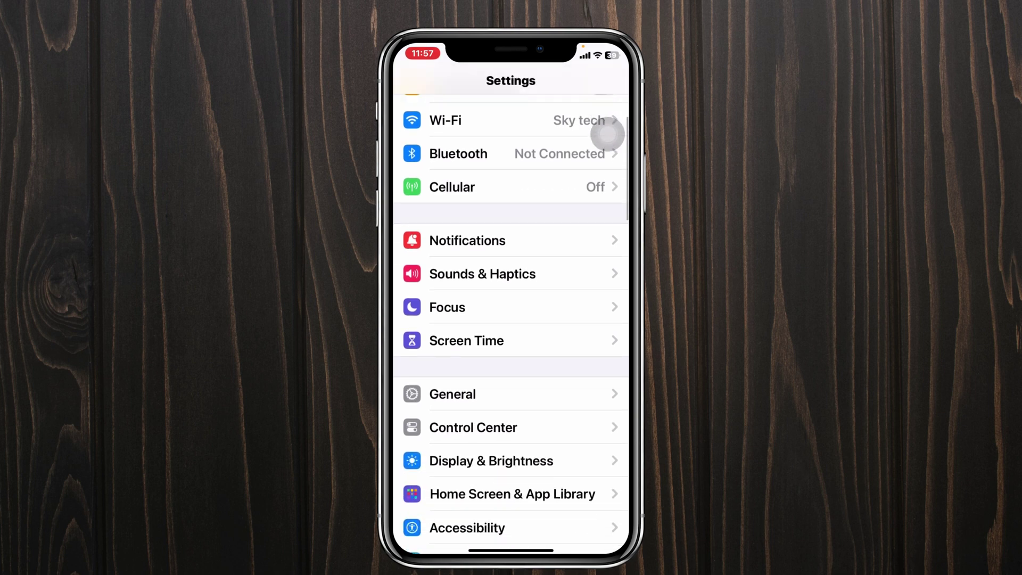
click(495, 333)
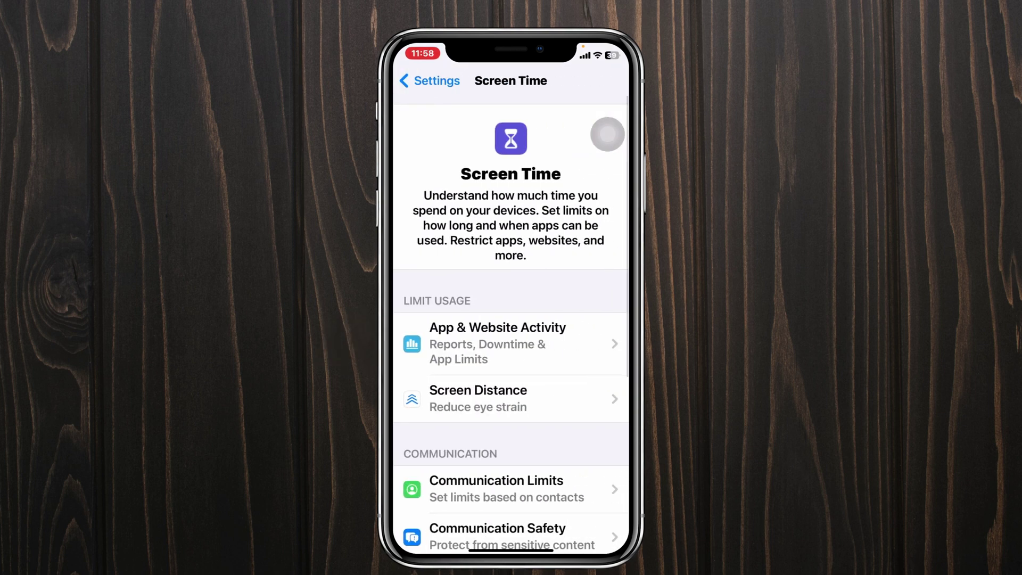
scroll(511, 319, down, 5)
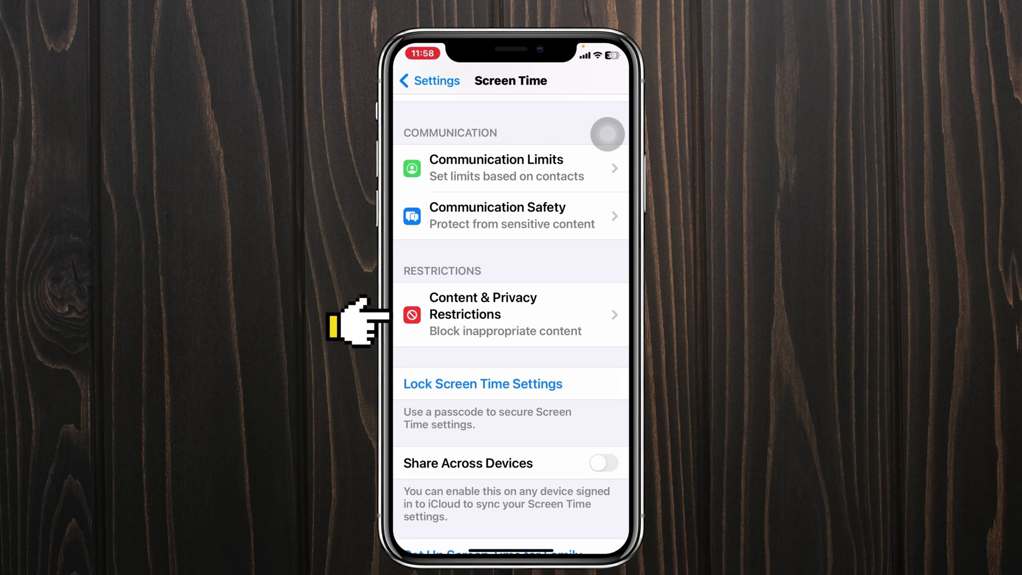
click(511, 314)
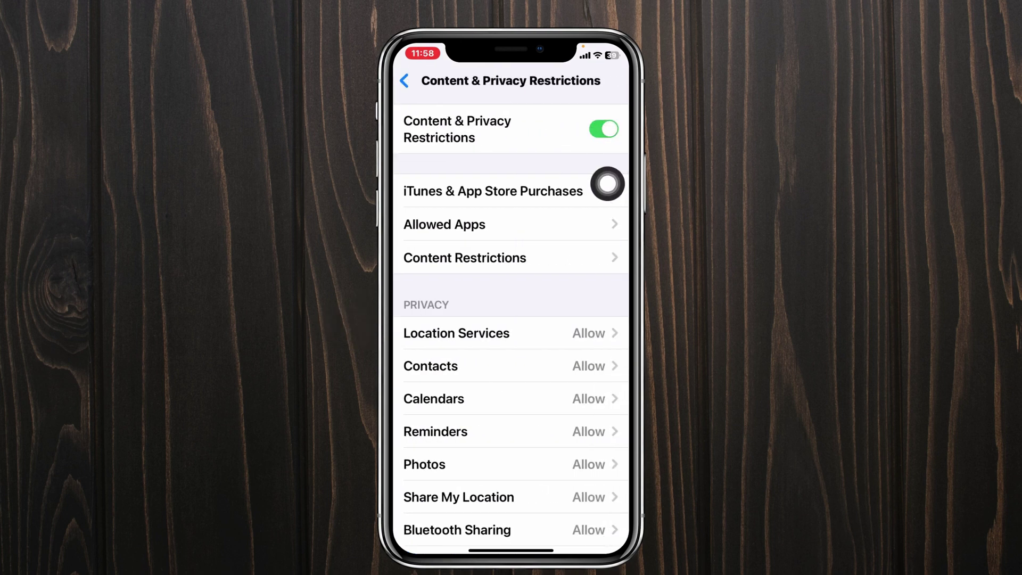
scroll(511, 320, down, 5)
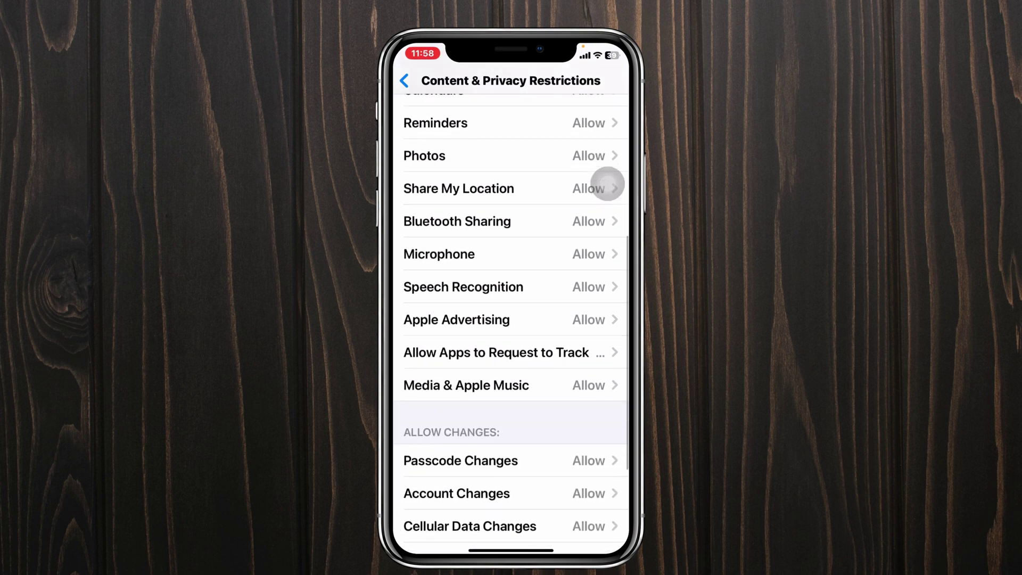
click(511, 248)
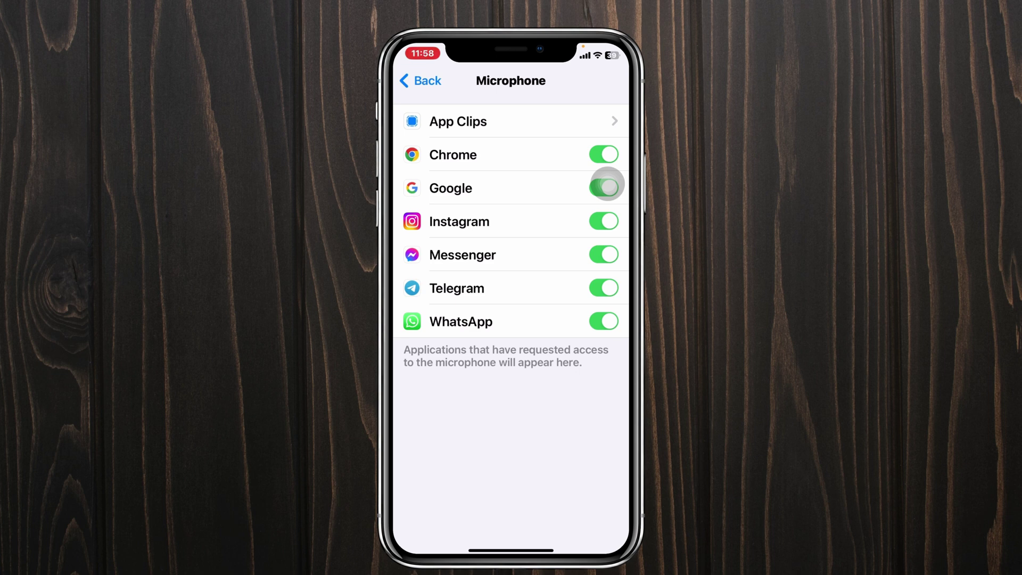
Restart the iPhone via AssistiveTouch Device > More > Restart and confirm.
key(super)
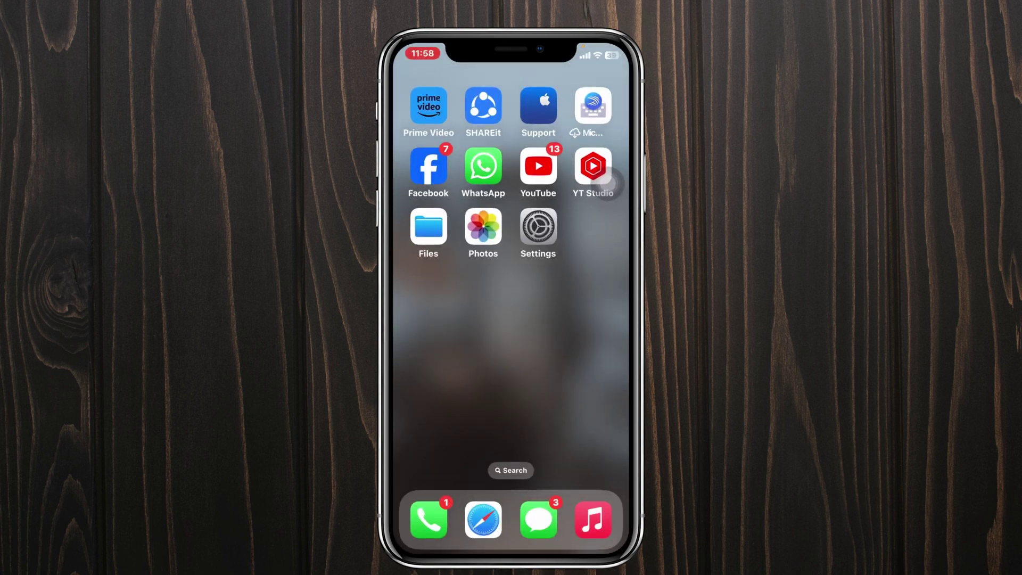
click(607, 184)
click(574, 160)
click(550, 247)
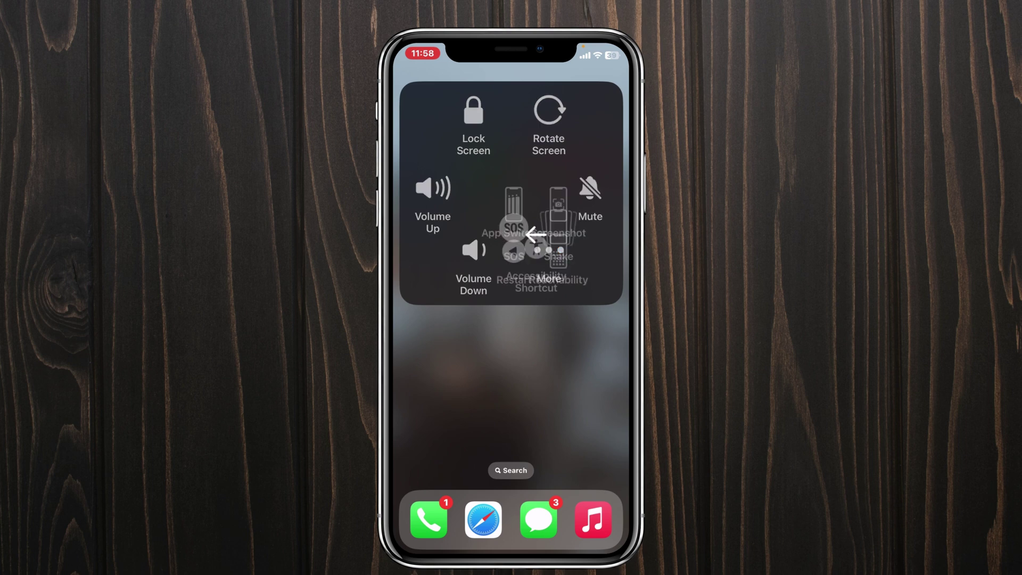
click(438, 247)
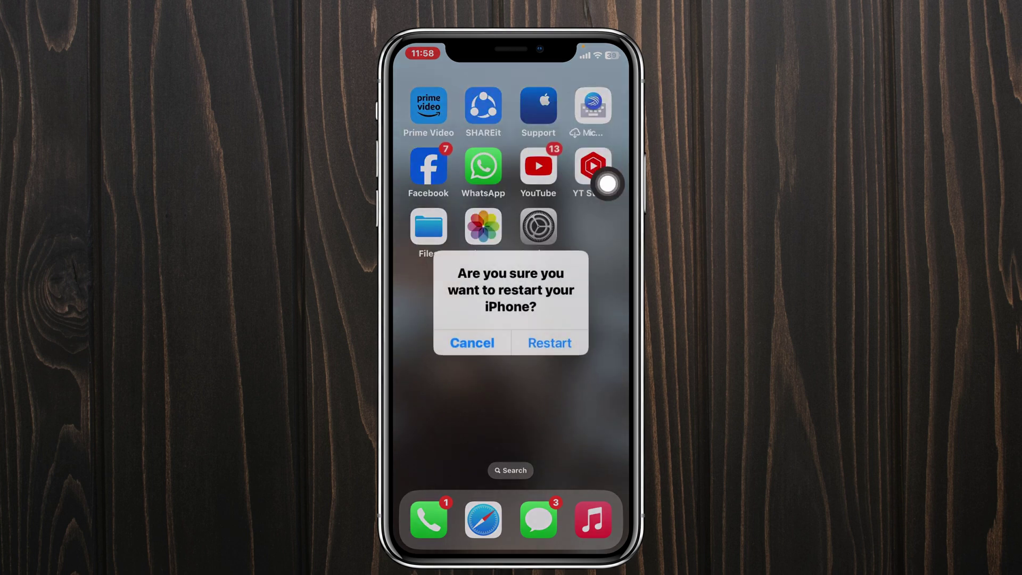
click(469, 346)
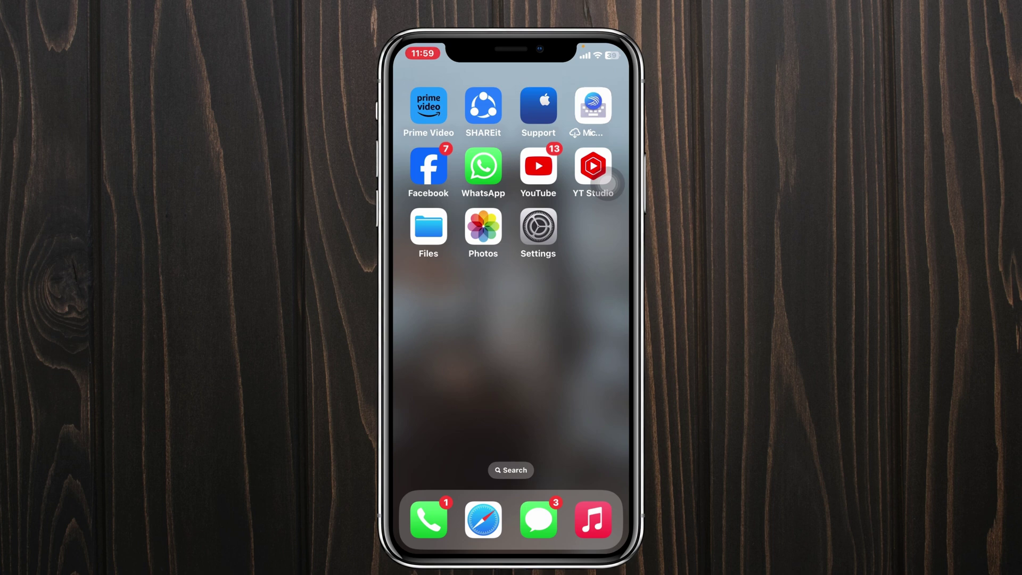
Run Software Update, confirm iOS 17.1.2 is current, and return home.
click(538, 226)
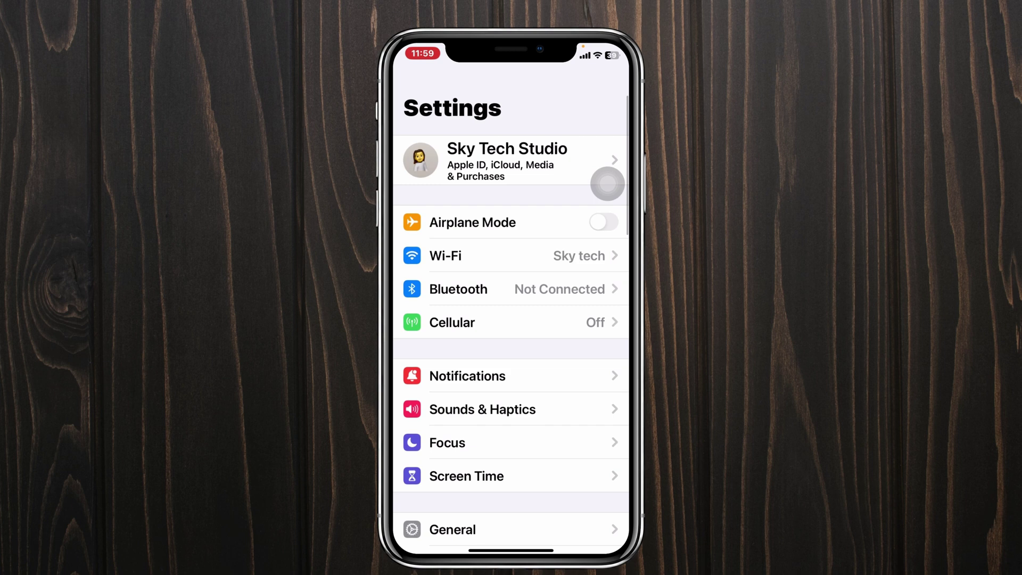
scroll(511, 359, down, 5)
click(447, 239)
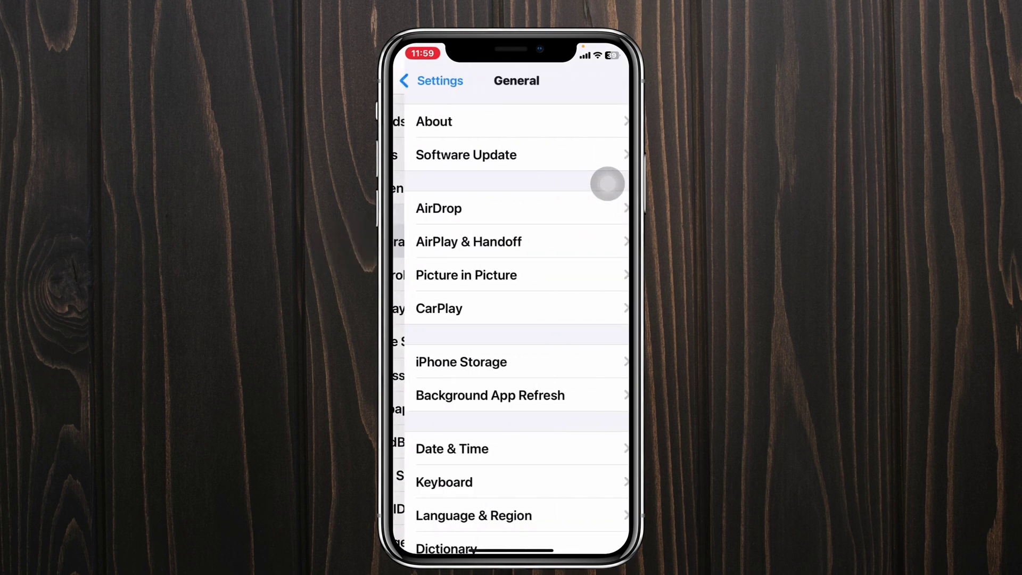
click(467, 155)
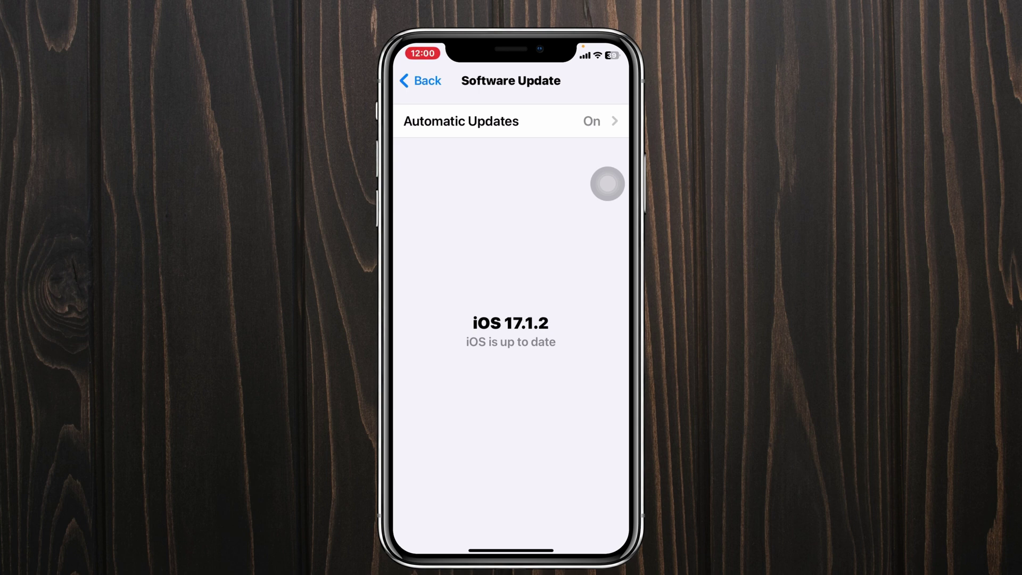
key(super+h)
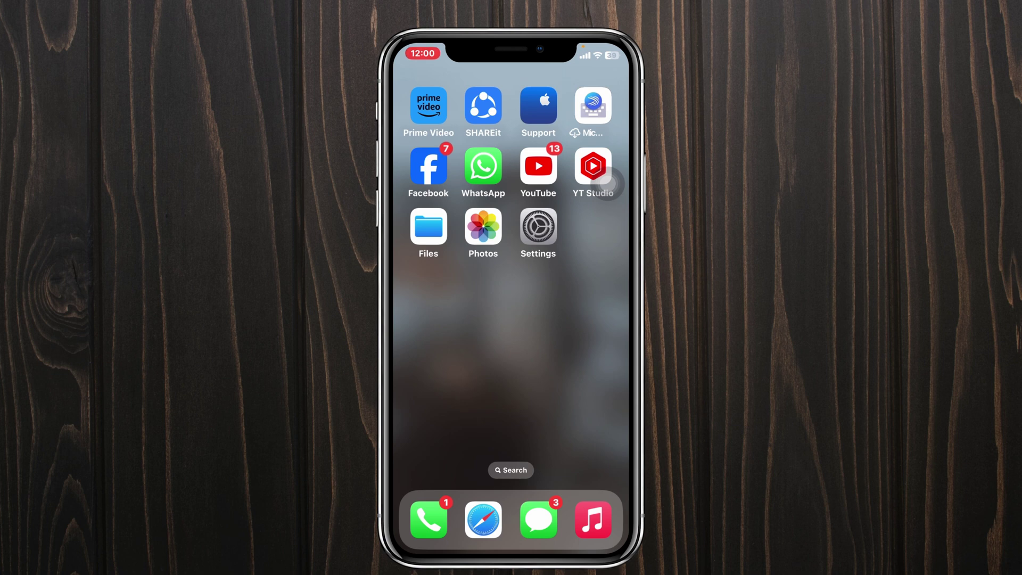
Show the Reset options under General > Transfer or Reset iPhone.
click(538, 227)
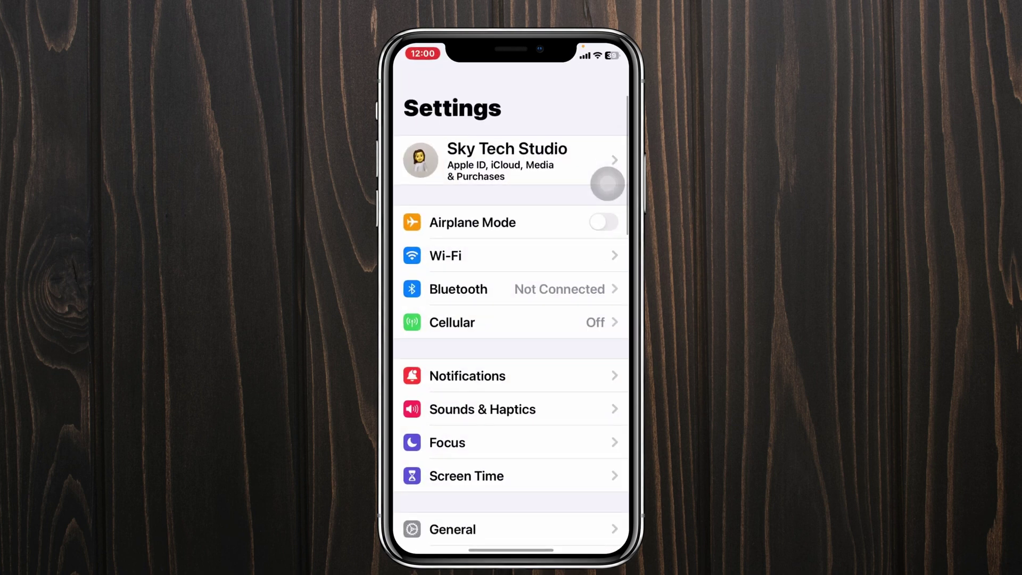
scroll(511, 319, down, 2)
scroll(511, 320, down, 4)
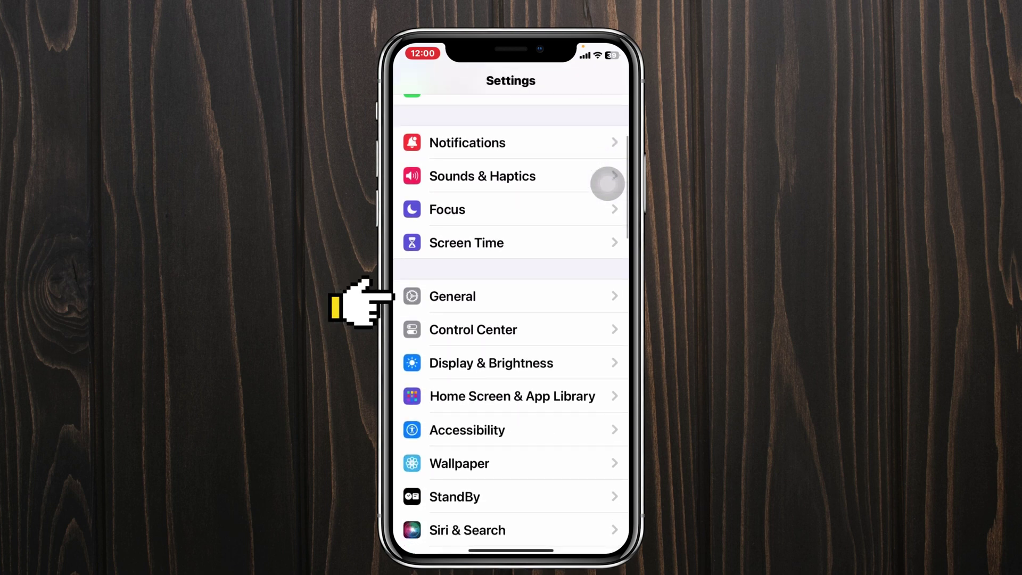
click(455, 295)
scroll(511, 319, down, 5)
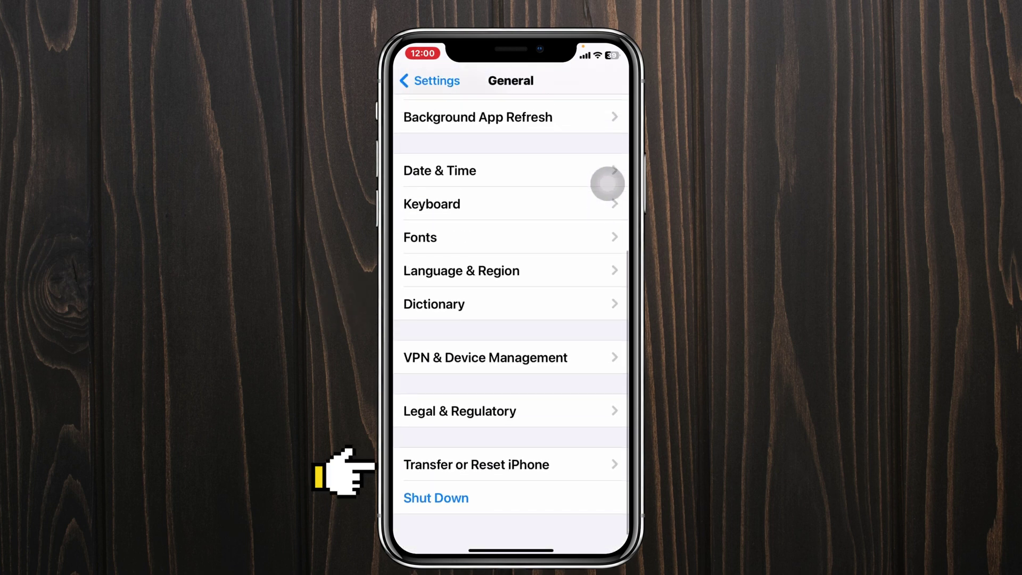
click(480, 465)
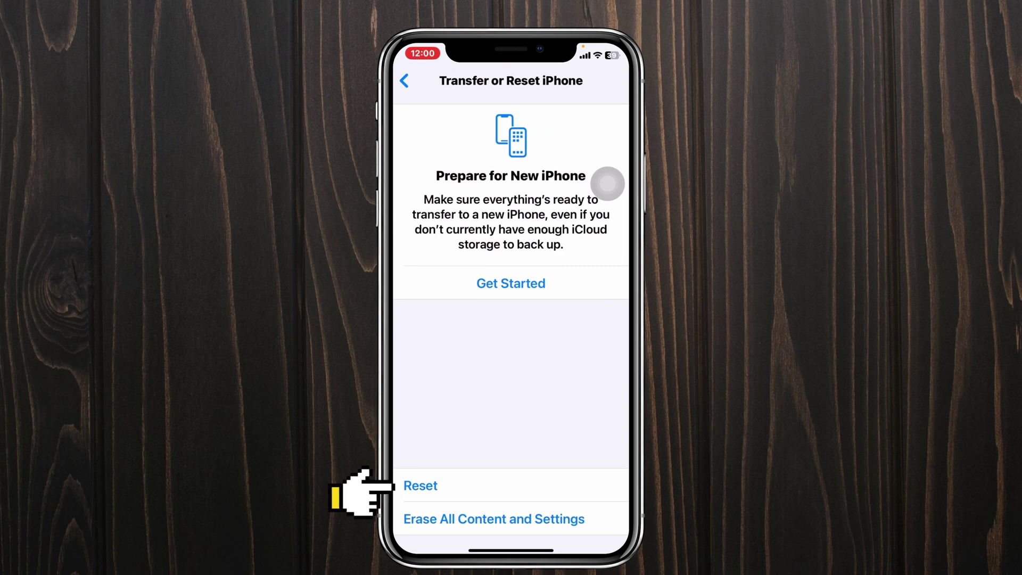
click(477, 485)
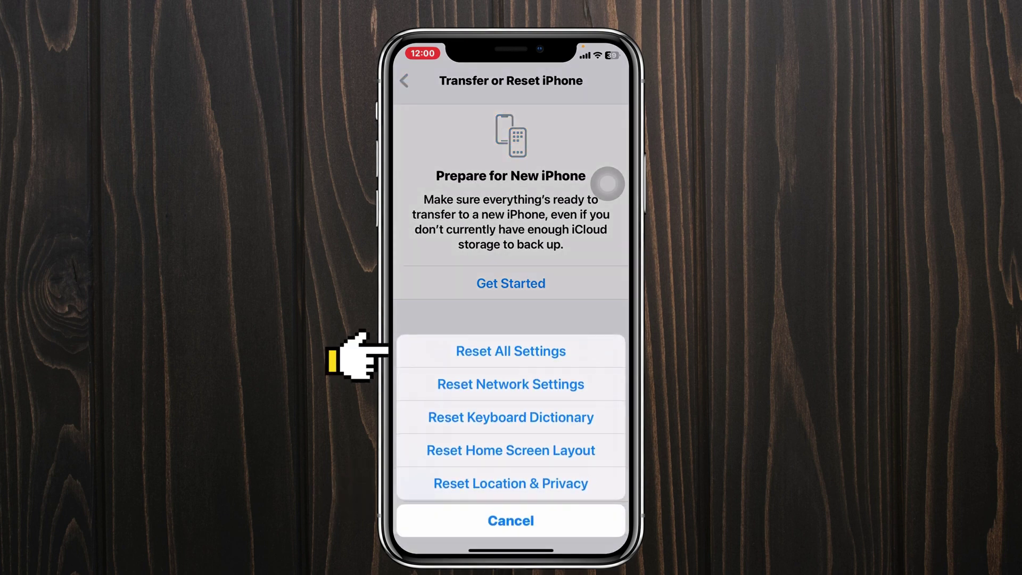
Choose Reset All Settings from the reset options.
click(511, 351)
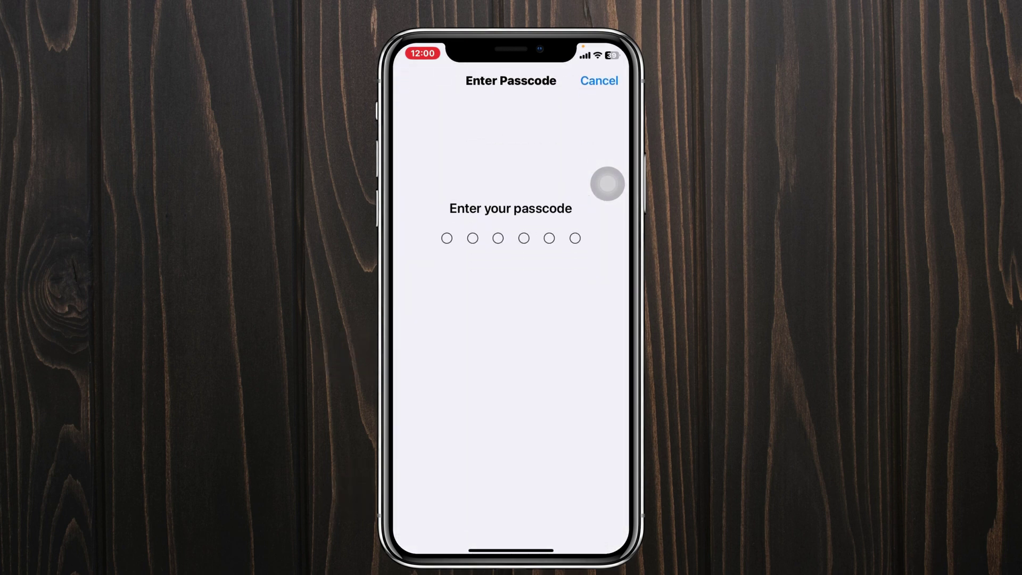
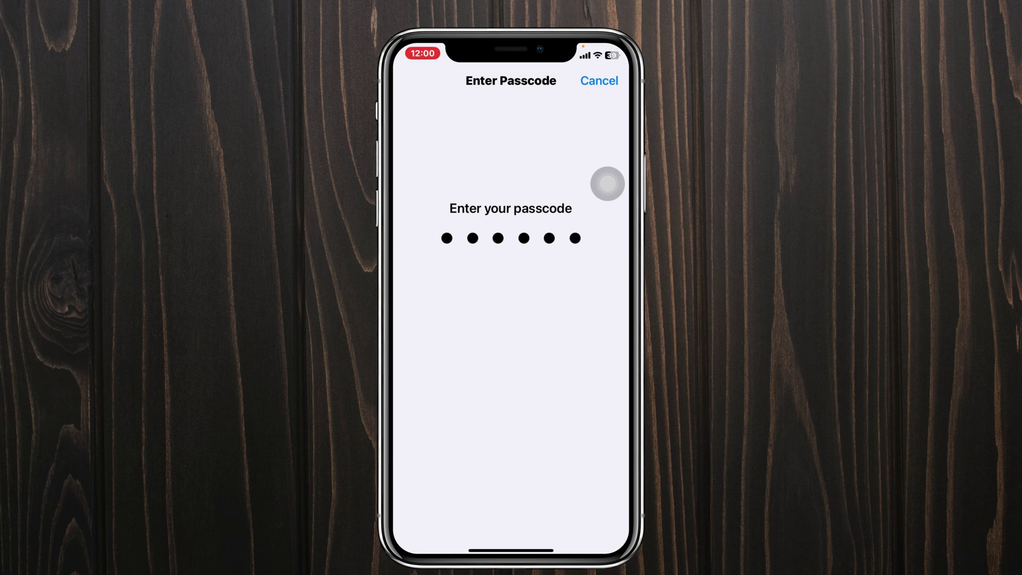